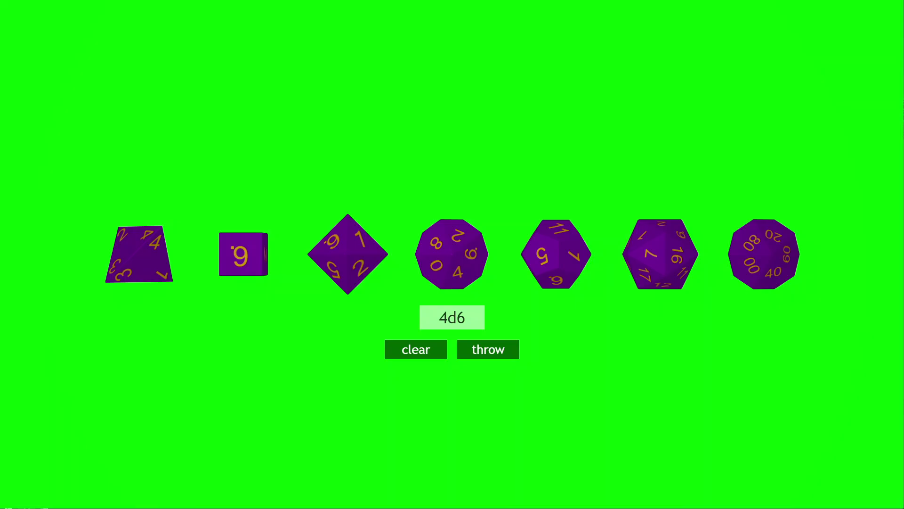
Replace the dice notation in the dice roller with "d12 + d20".
key("BackSpace")
key("BackSpace")
key("BackSpace")
type("d12 + d20")
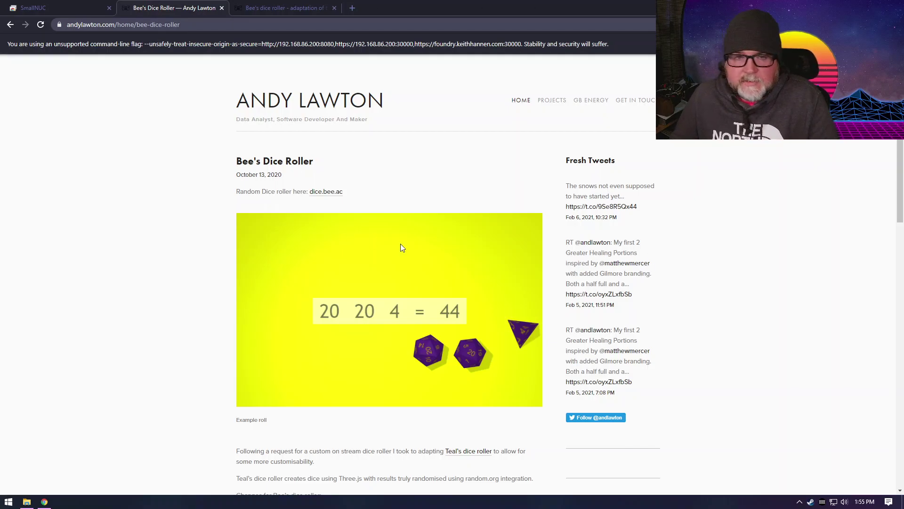
Copy the example link under Customisation and URL options, switch to OBS and paste it as the AutoDice source's URL.
scroll(401, 245, "down", 8)
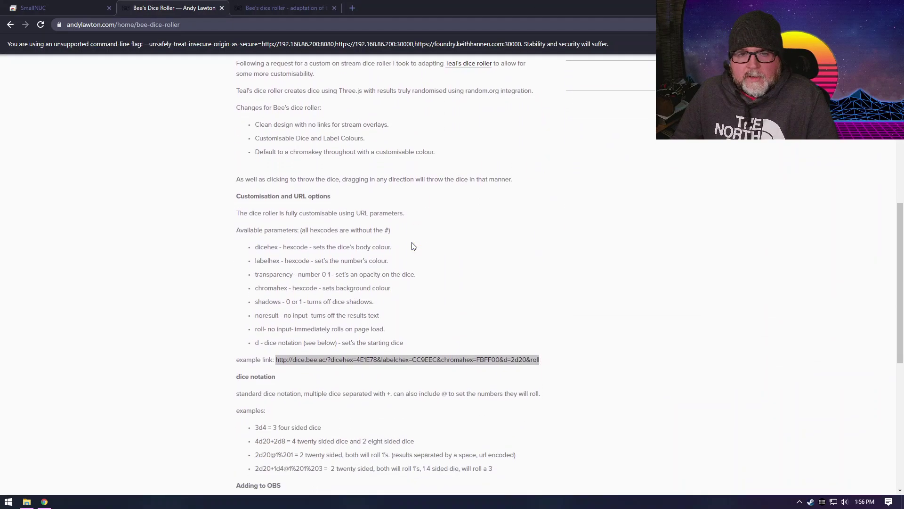
scroll(413, 246, "down", 2)
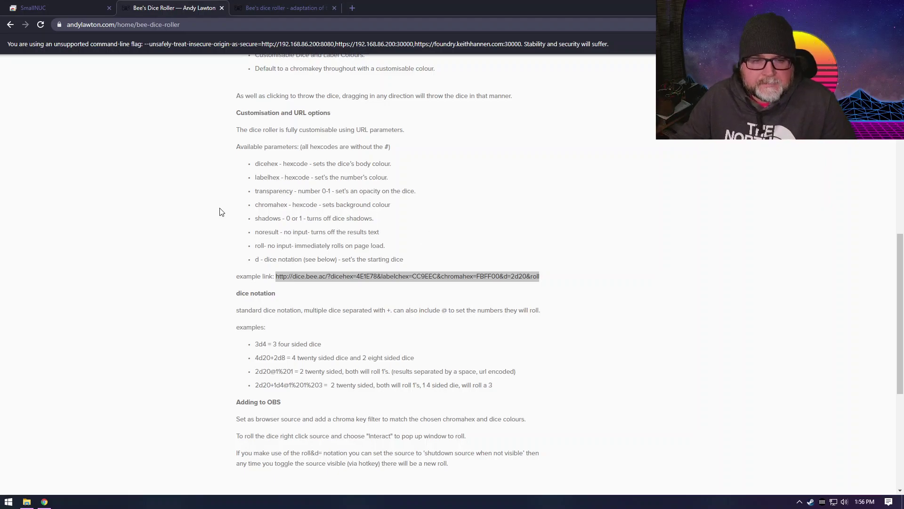
scroll(219, 208, "down", 1)
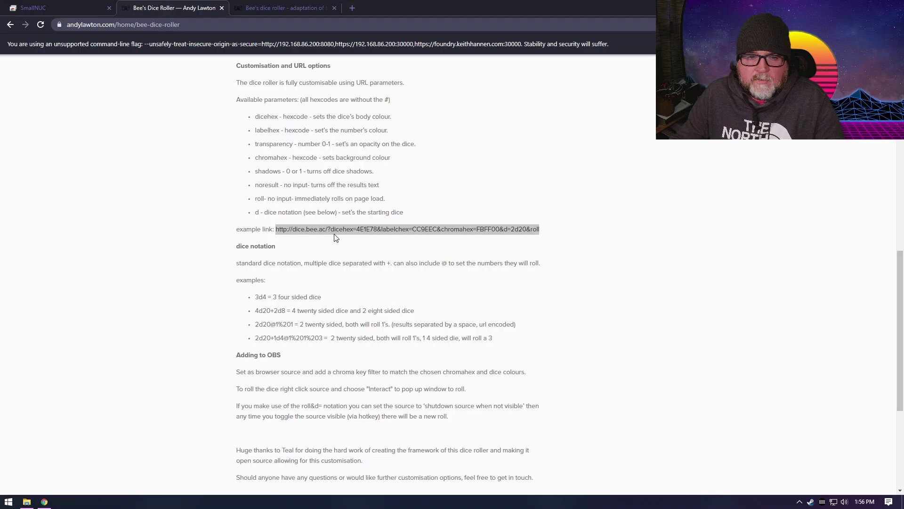
right_click(347, 232)
left_click(380, 239)
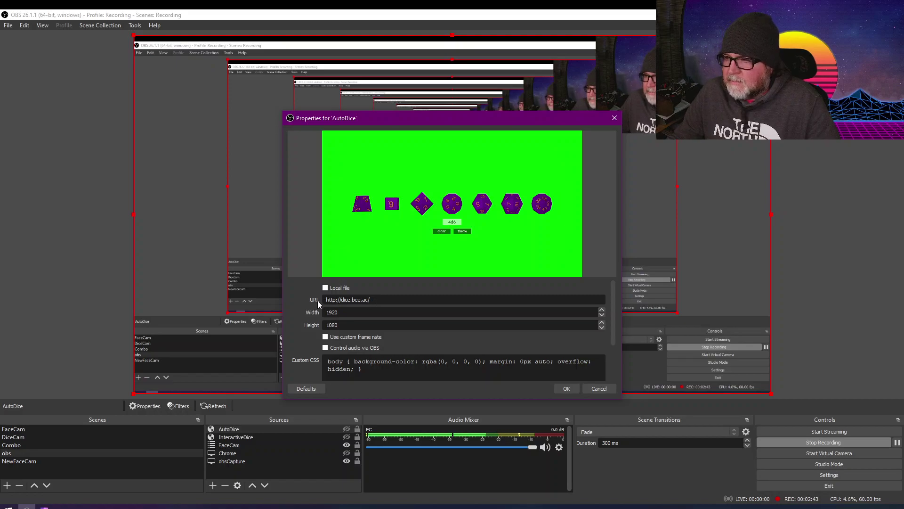
triple_click(382, 299)
key("ctrl+v")
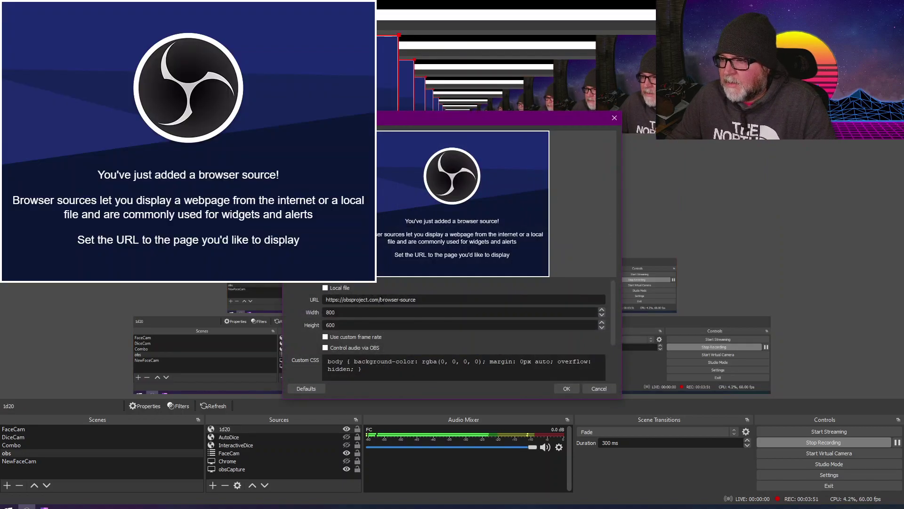
Configure the 1d20 browser source with the copied example dice link, a 1920 × 1080 size and shutdown when not visible.
triple_click(381, 299)
key("ctrl+v")
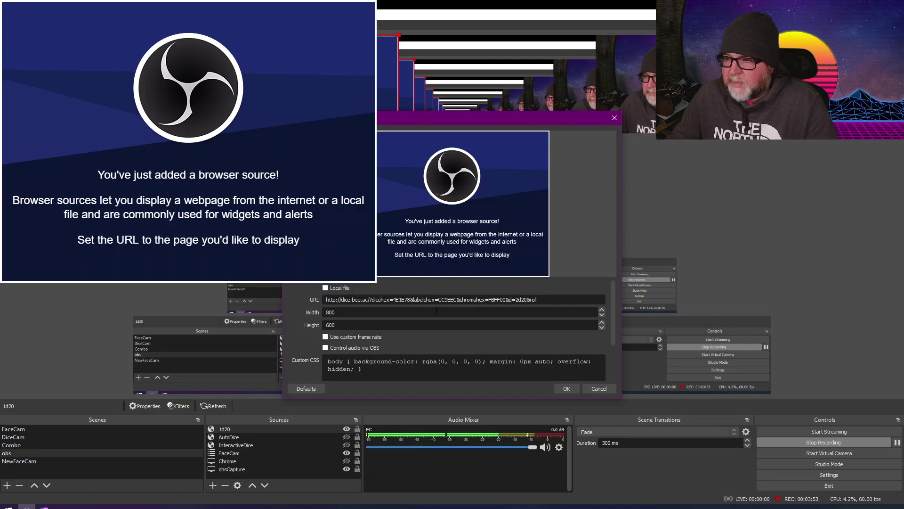
double_click(383, 312)
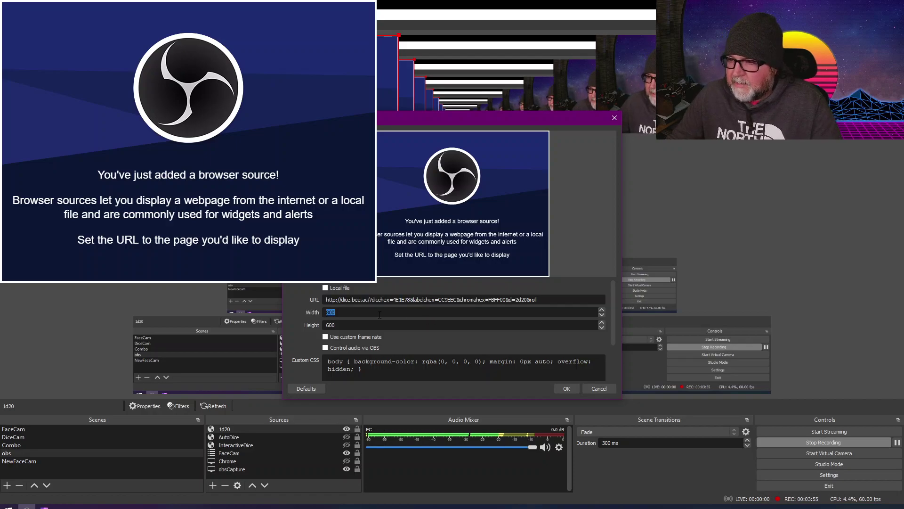
type("1920")
key("Tab")
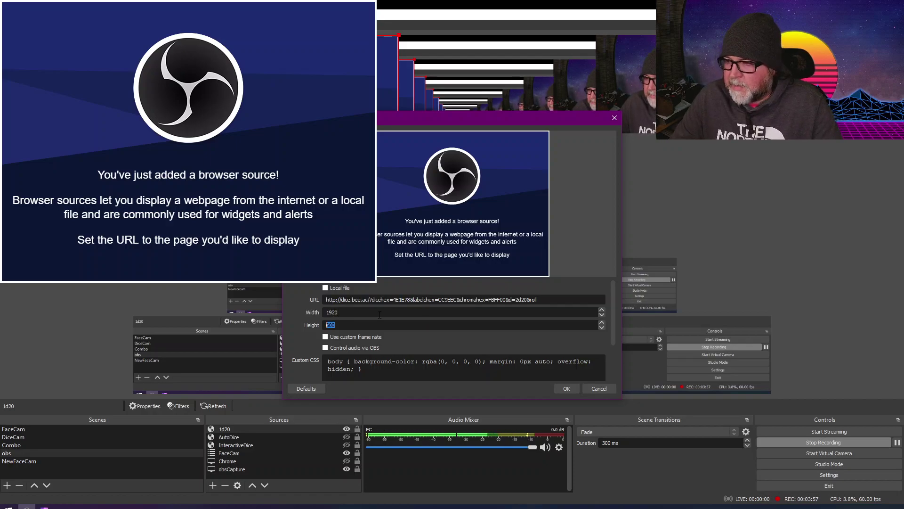
type("8")
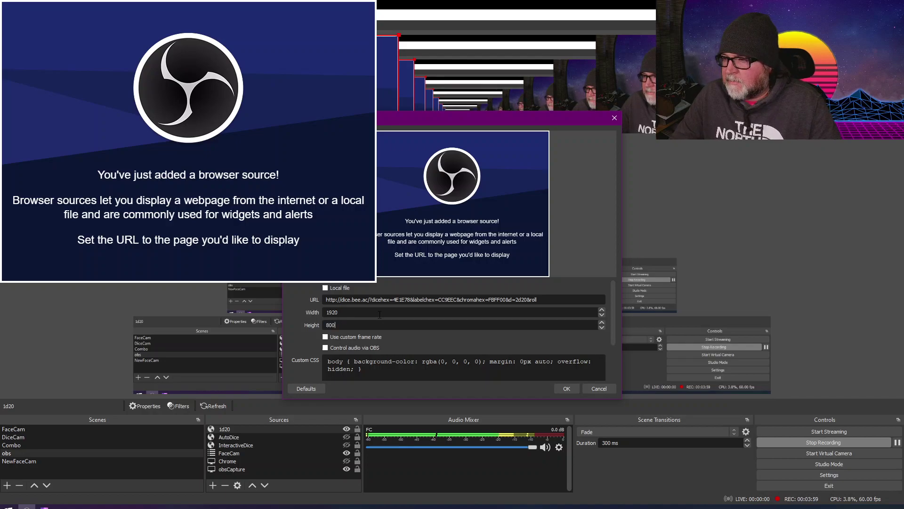
key("BackSpace")
type("1080")
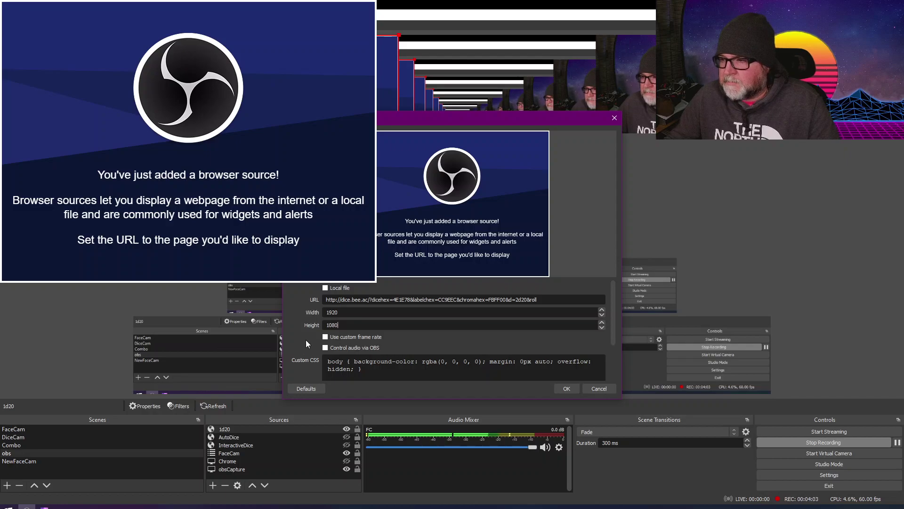
scroll(307, 340, "down", 1)
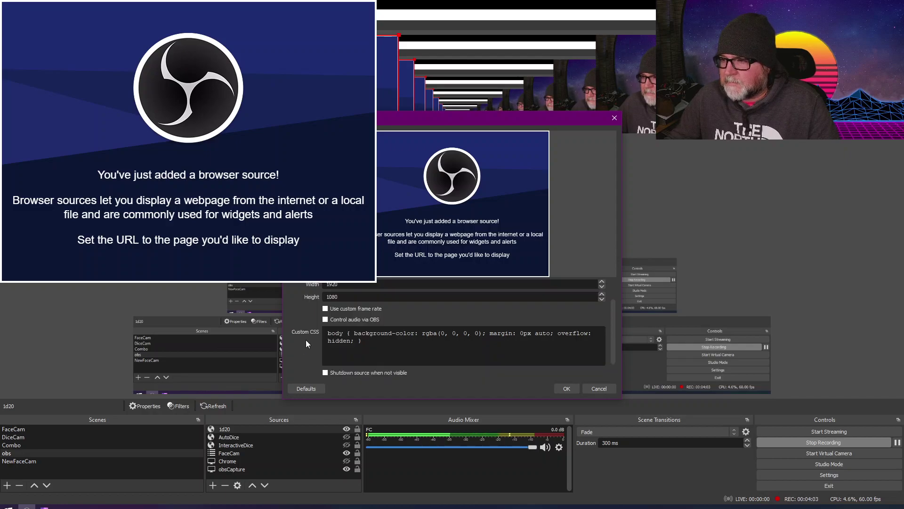
left_click(326, 372)
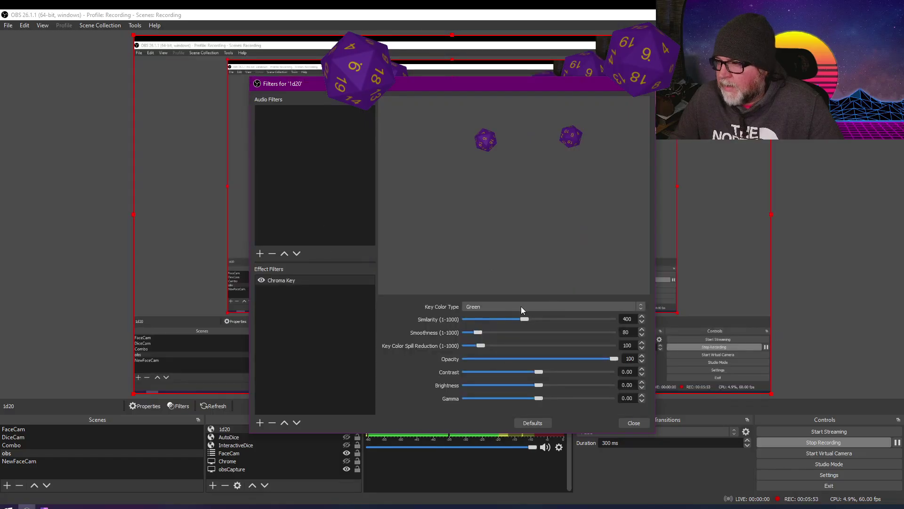
Set the 1d20 source's Chroma Key filter to a custom key color of #00b140 with a Similarity of 141.
left_click(525, 306)
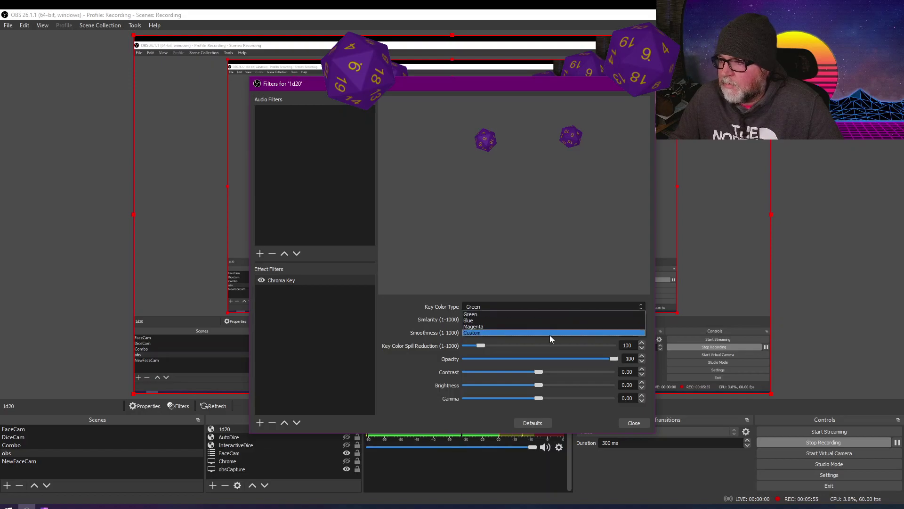
left_click(550, 332)
left_click(592, 320)
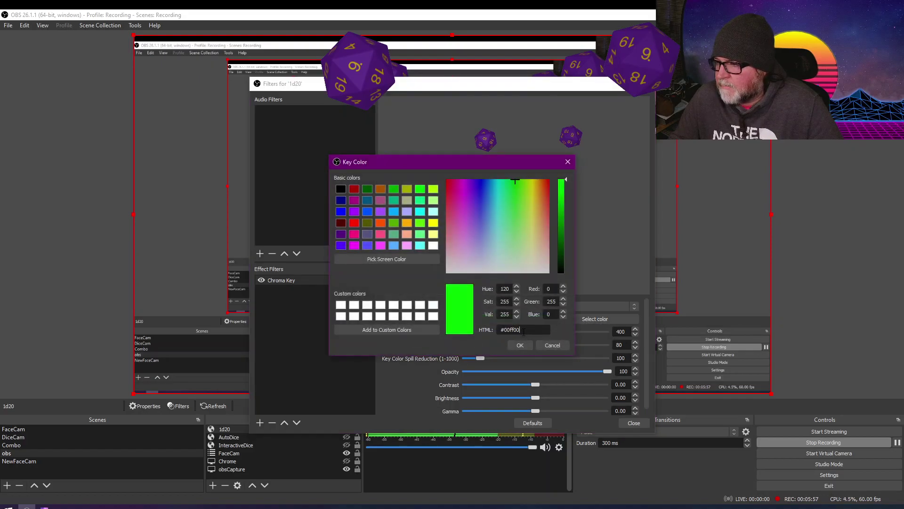
key("BackSpace")
key("BackSpace")
key("BackSpace")
key("BackSpace")
type("bb")
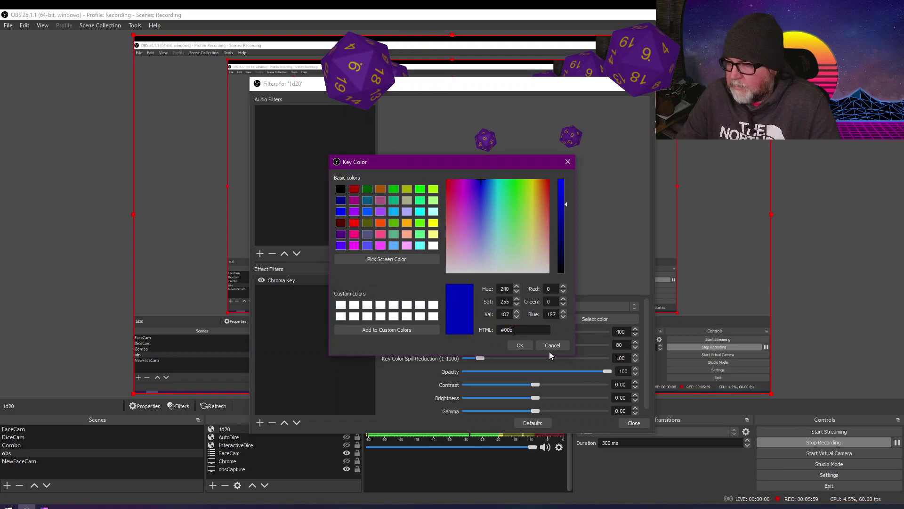
type("140")
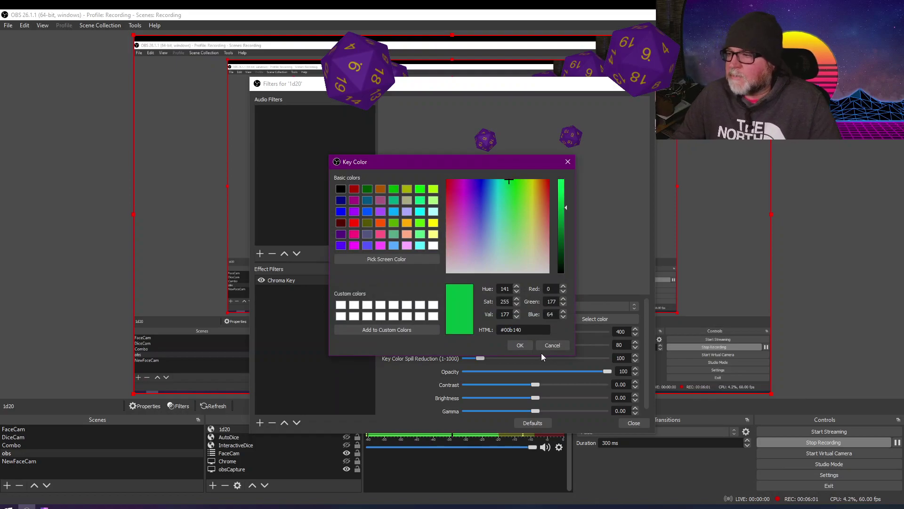
left_click(520, 345)
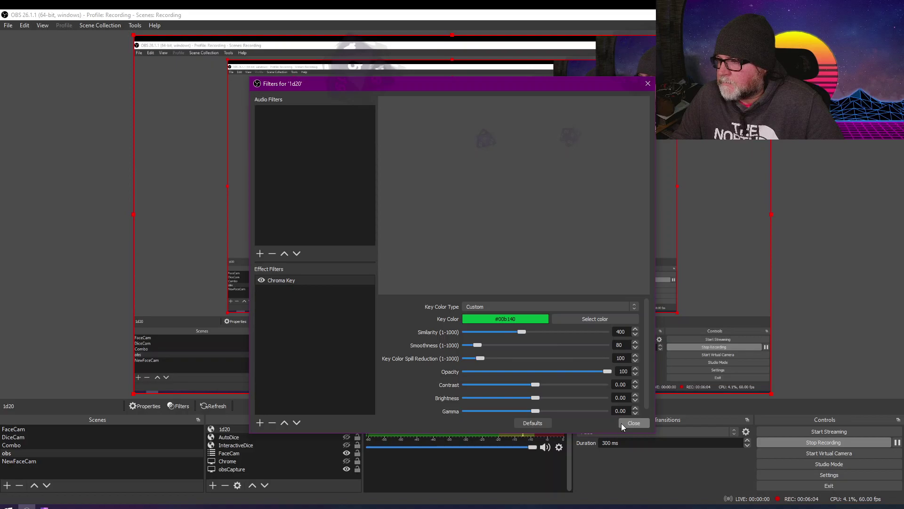
left_click_drag(522, 334, 485, 335)
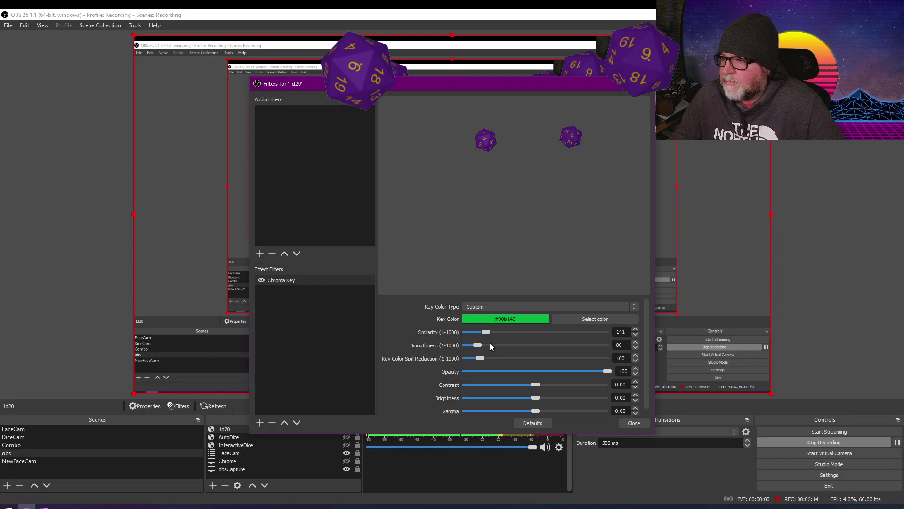
left_click(626, 422)
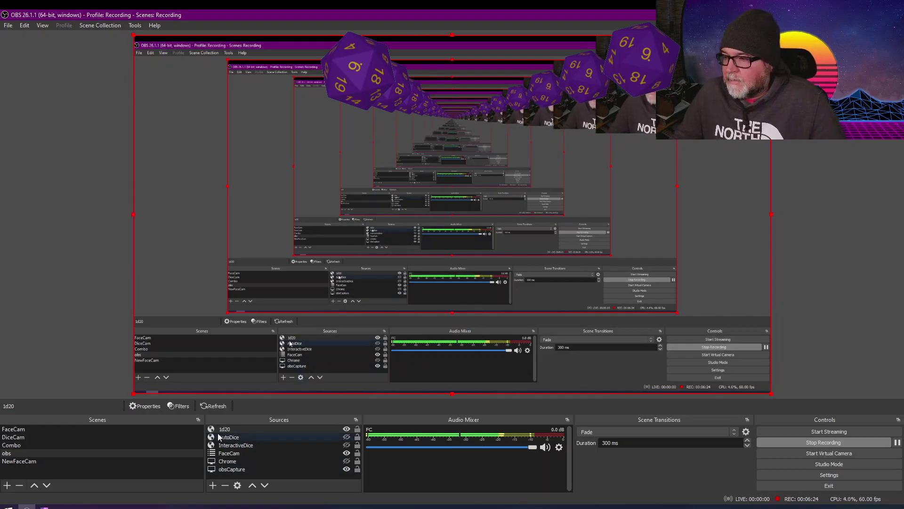
Create a source group named DICEgroup and move the 1d20 source into it.
left_click(213, 486)
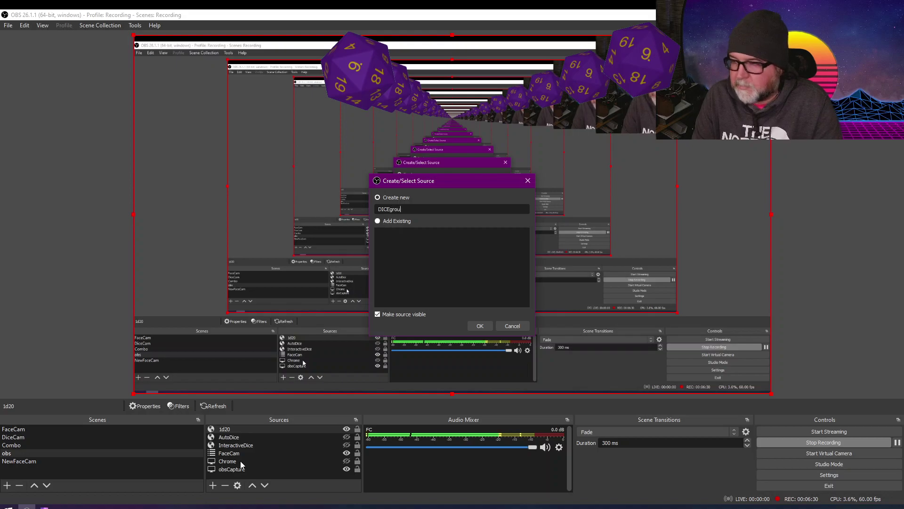
key("Return")
left_click_drag(231, 437, 235, 431)
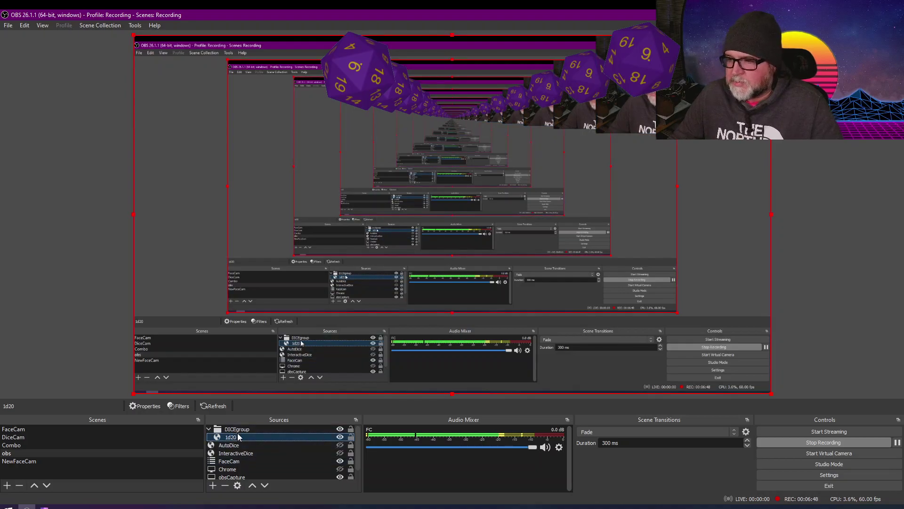
Add a Chroma Key effect filter to DICEgroup, keeping the default filter name.
left_click(234, 429)
left_click(181, 405)
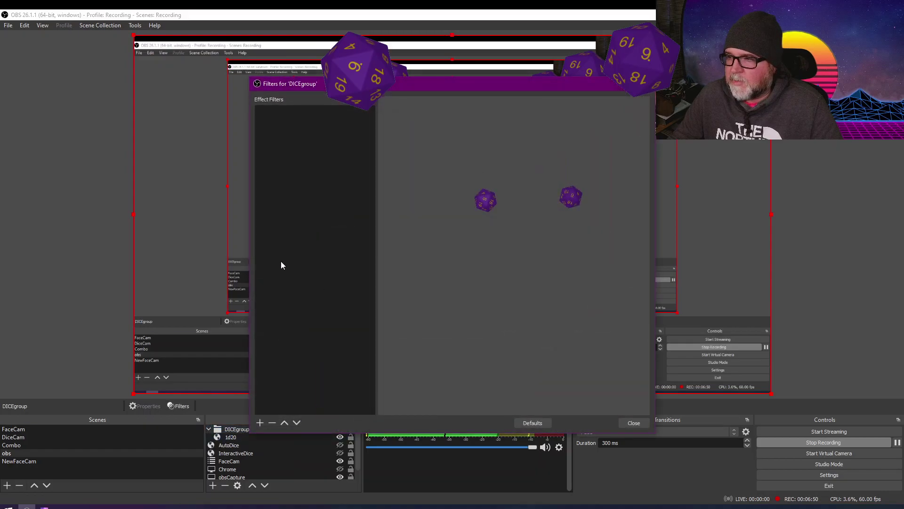
left_click(263, 422)
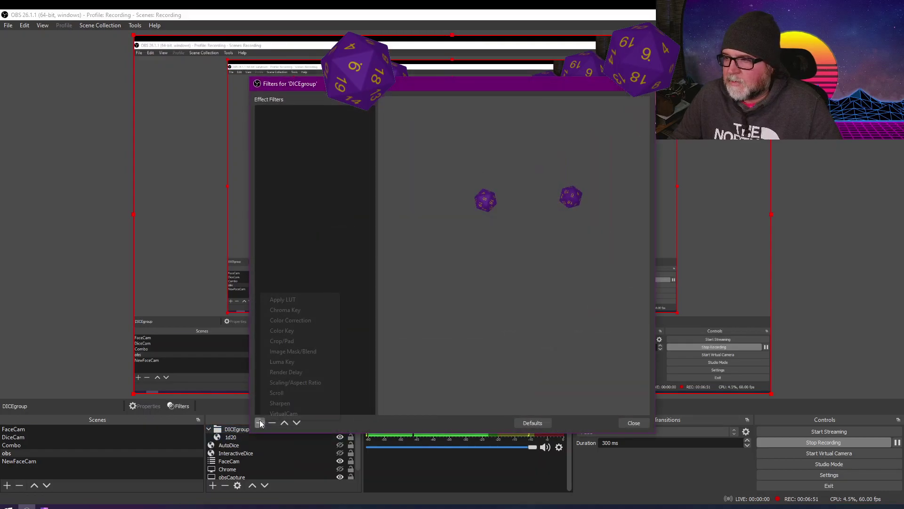
left_click(292, 312)
left_click(428, 277)
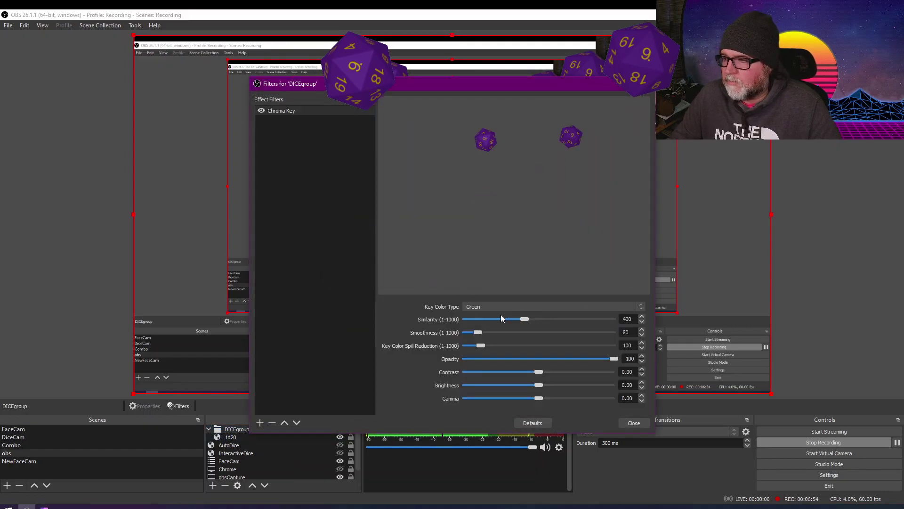
Give the DICEgroup Chroma Key a custom key color of #00b140 and reduce its Similarity to about 107.
left_click(491, 306)
left_click(479, 332)
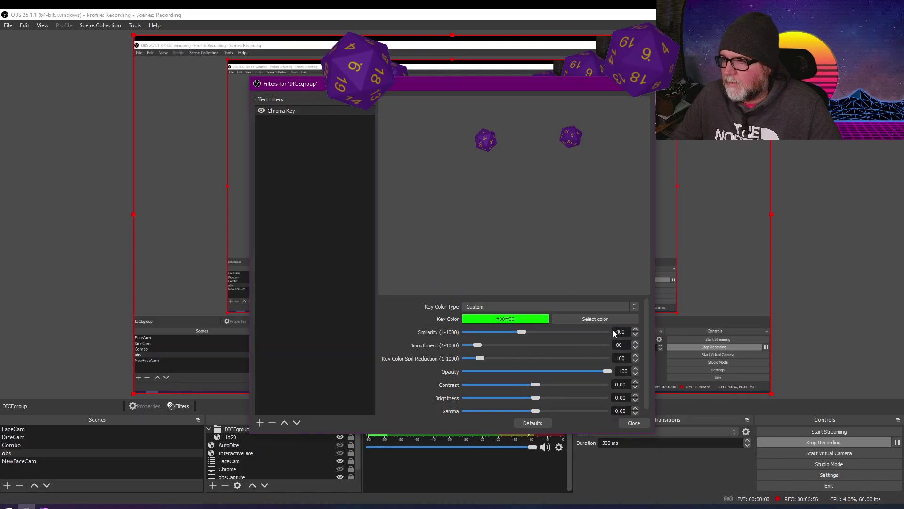
left_click(596, 318)
double_click(505, 329)
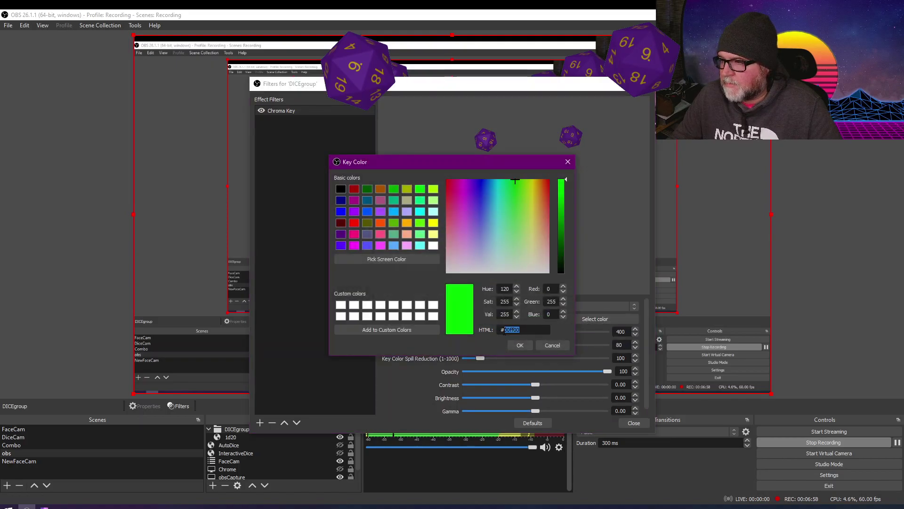
type("00")
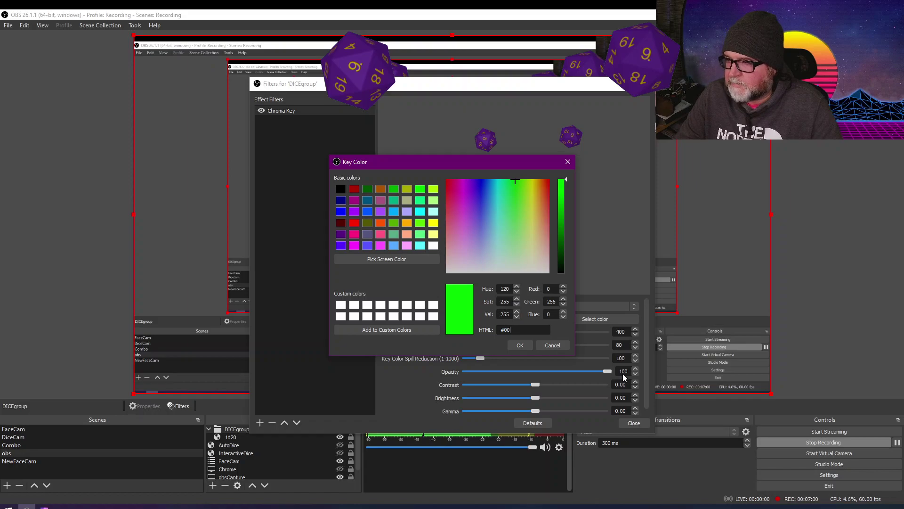
type("b140")
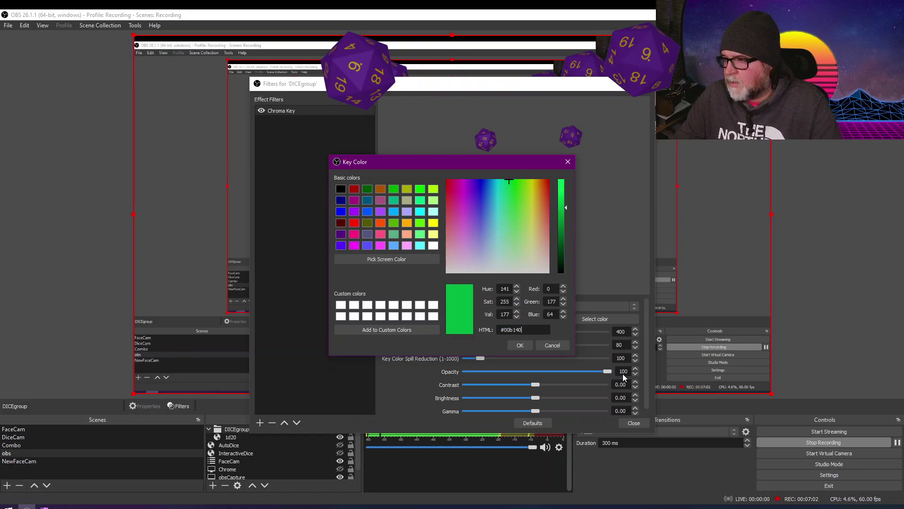
left_click(519, 345)
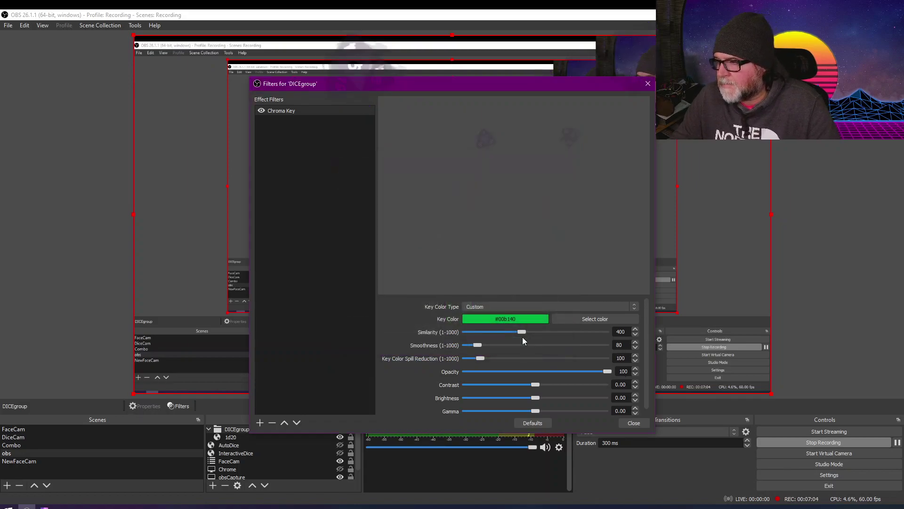
left_click_drag(521, 332, 487, 333)
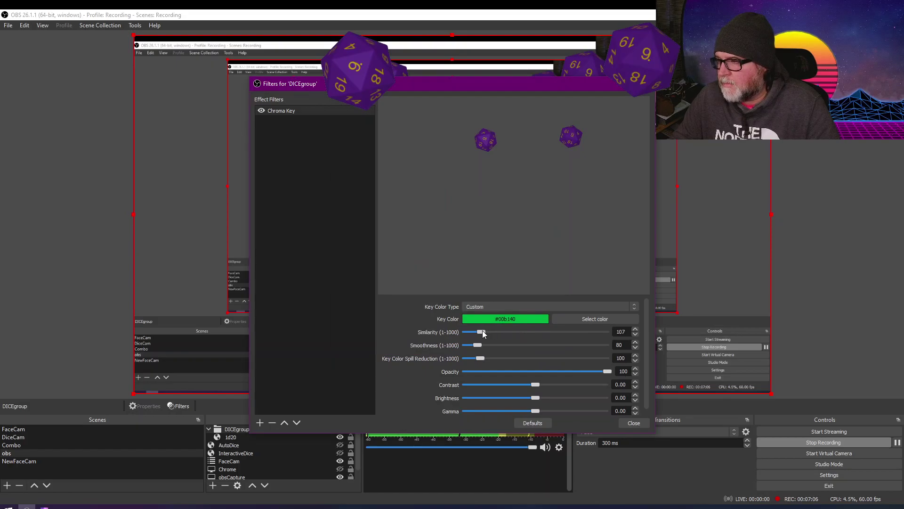
left_click(626, 423)
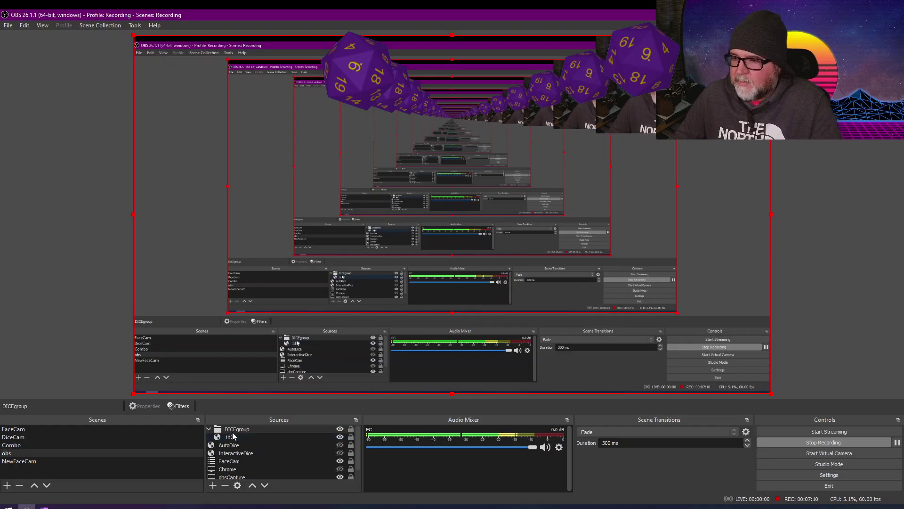
left_click(213, 485)
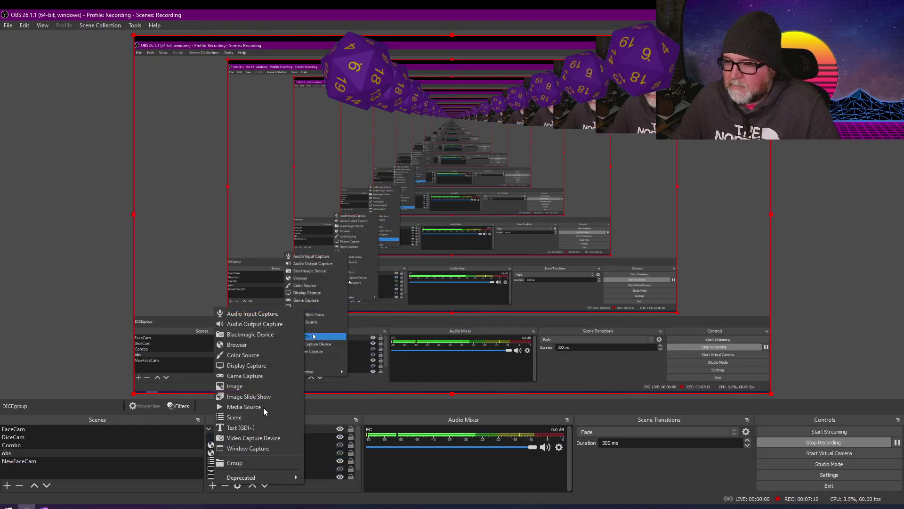
left_click(250, 345)
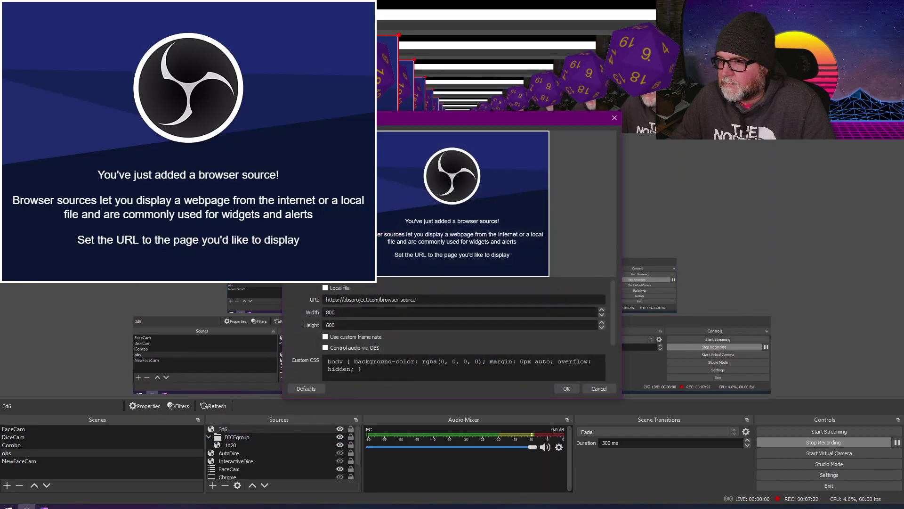
triple_click(361, 299)
type("http://dice.bee.ac/?dicehex=4E1E78&labelchex=CC9EEC&chromahex=FBFF00&d=2d20&roll")
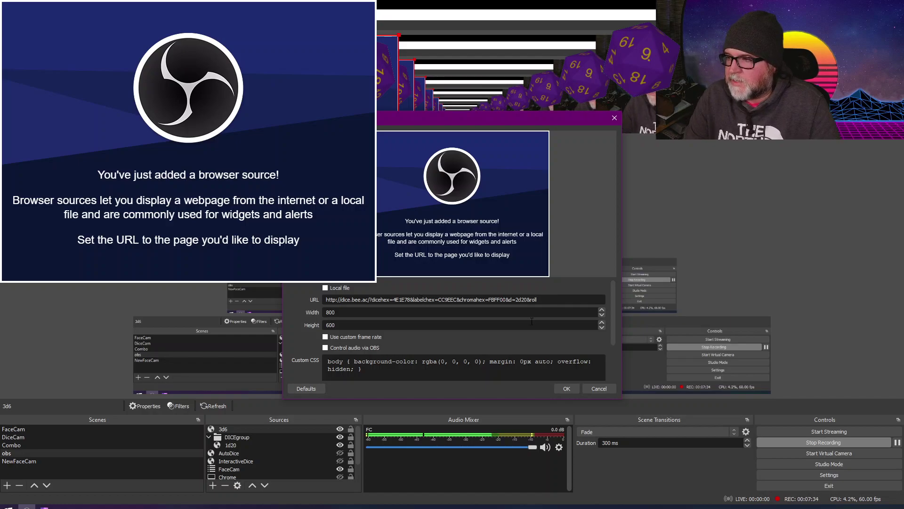
key("BackSpace")
key("BackSpace")
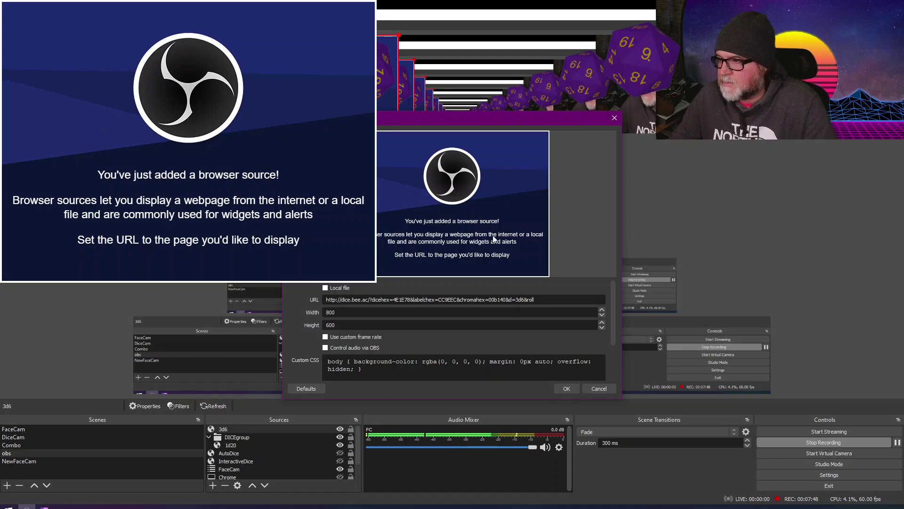
Set the 3d6 browser source to 1920 wide by 1080 high and move it into DICEgroup.
scroll(422, 328, "down", 2)
scroll(422, 328, "up", 2)
scroll(386, 329, "down", 2)
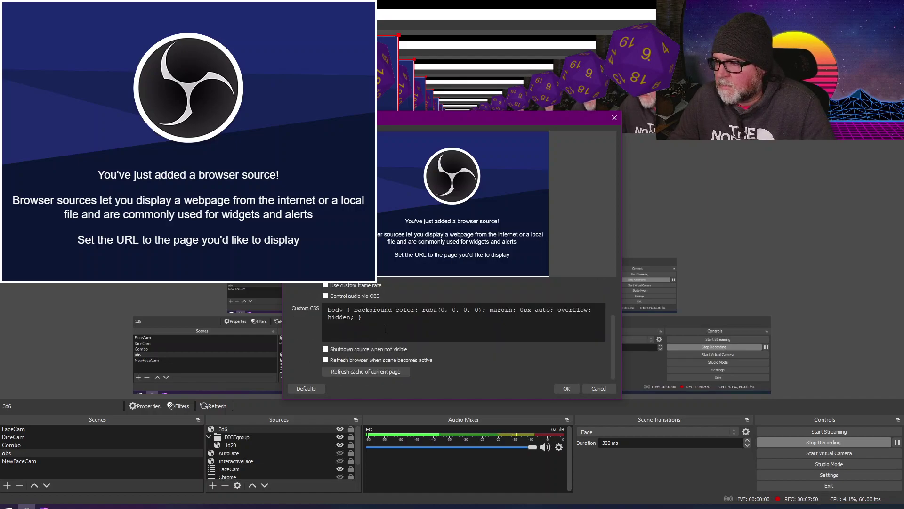
scroll(349, 346, "up", 2)
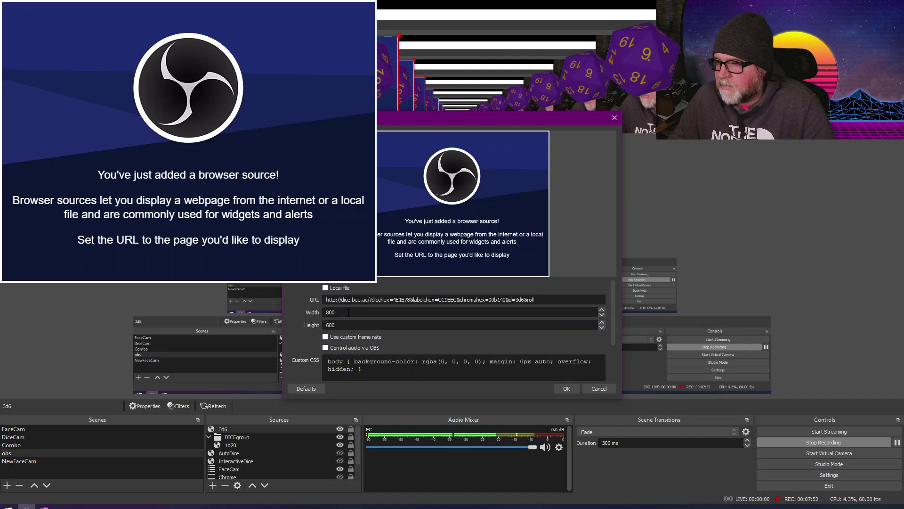
double_click(349, 312)
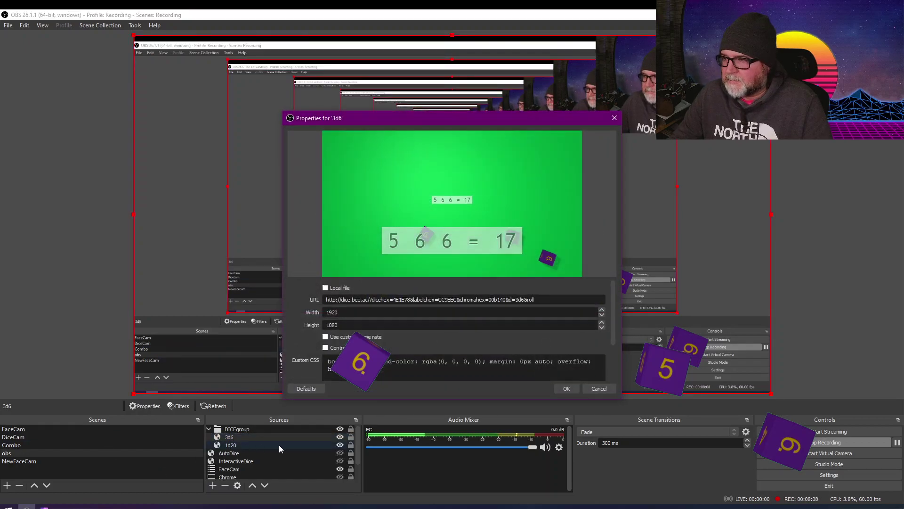
Append &noresult to the end of the 3d6 source's URL and apply the change.
left_click(559, 302)
type("=3d6&roll&")
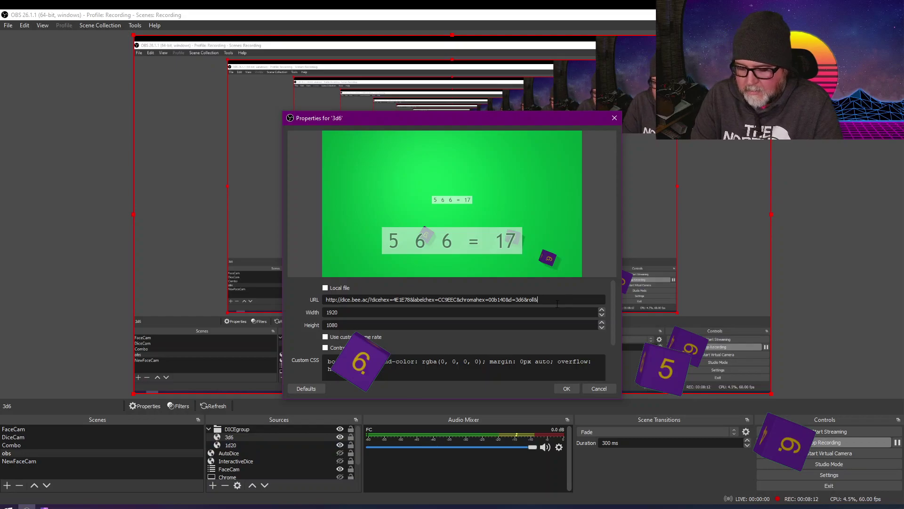
type("noresult")
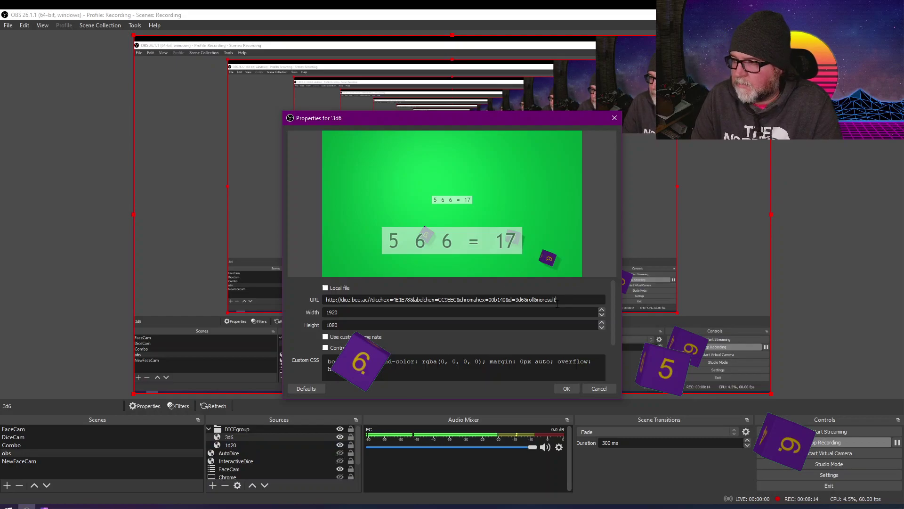
left_click(567, 388)
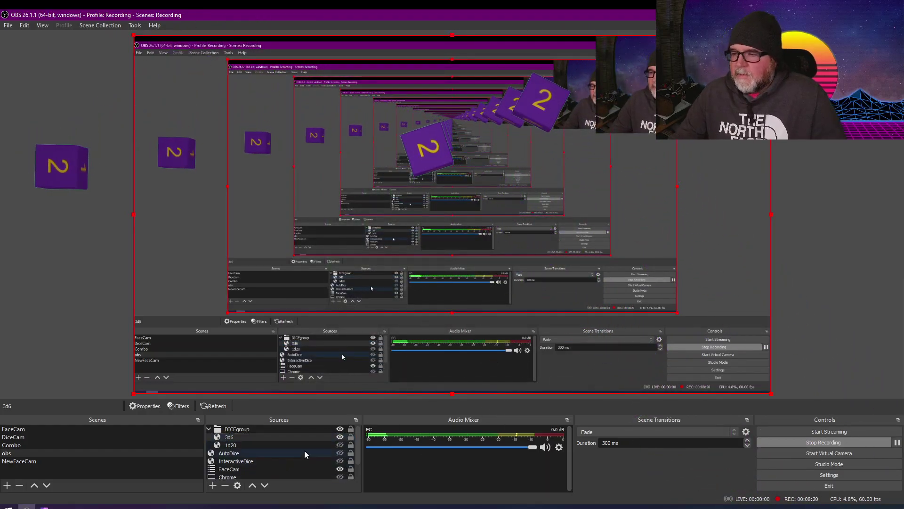
left_click(340, 437)
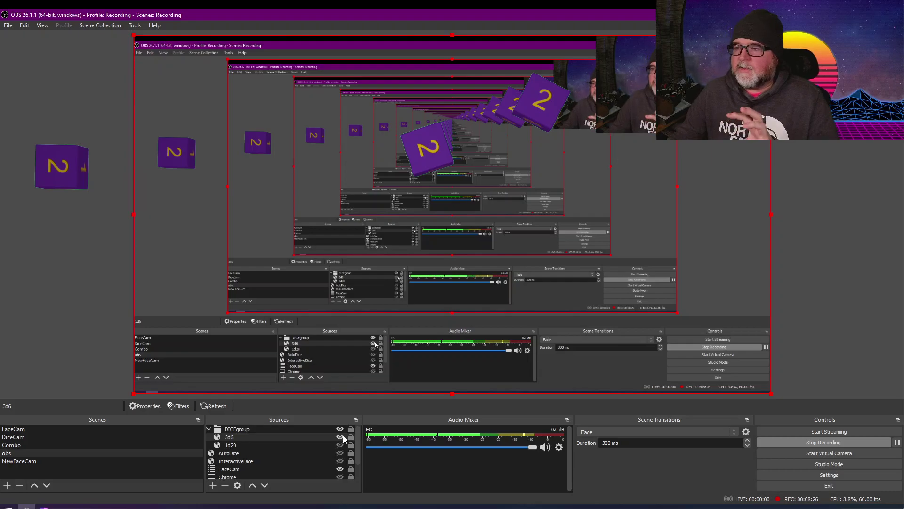